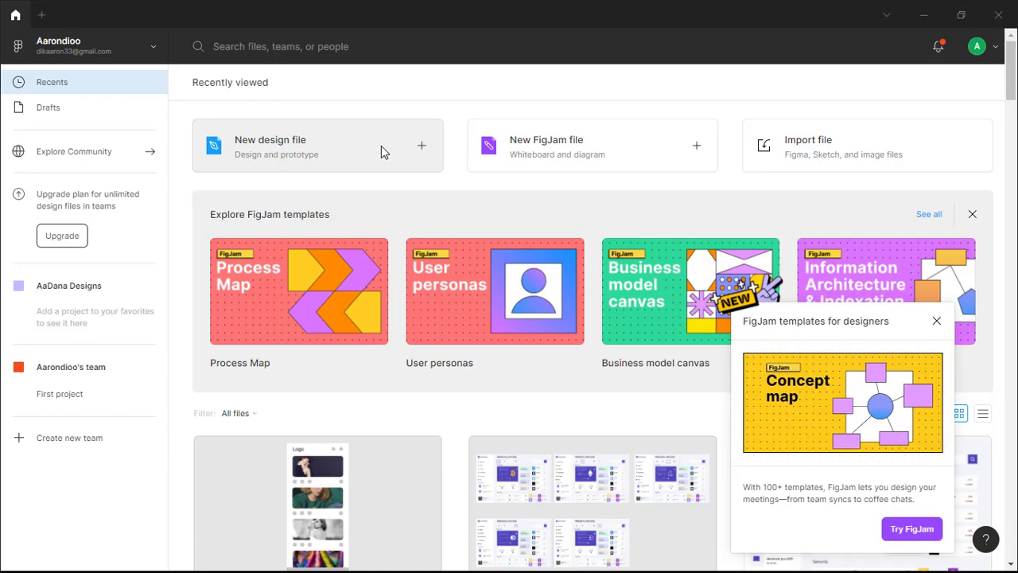
Create a new design file and rename it New Design.
{"action": "left_click", "coordinate": [433, 152]}
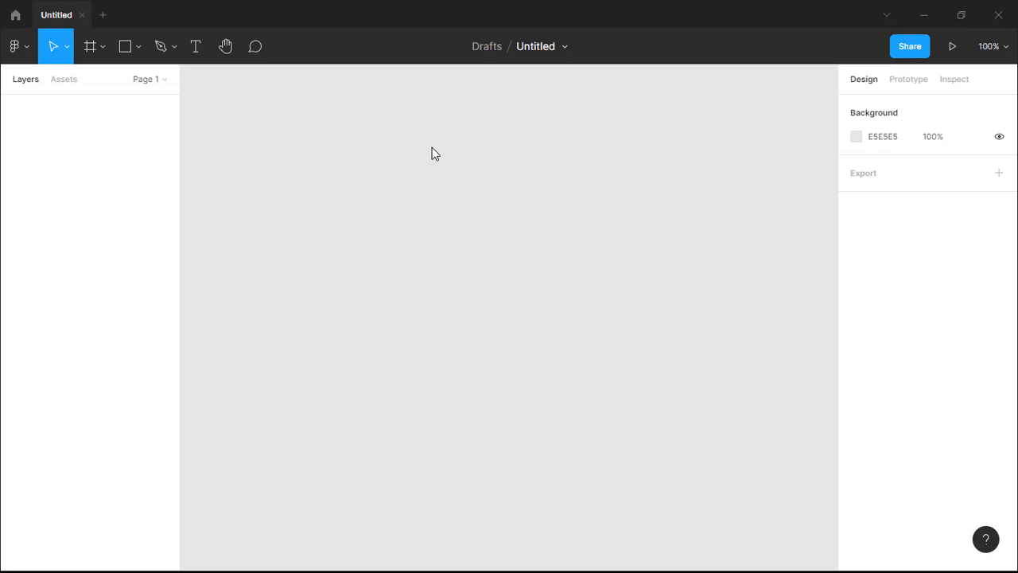
{"action": "left_click", "coordinate": [538, 46]}
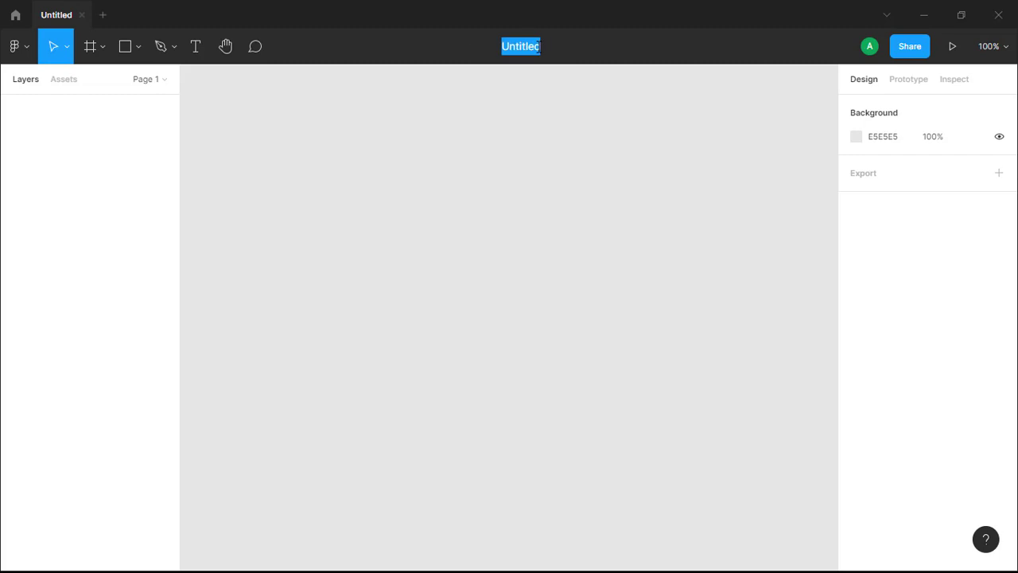
{"action": "key", "text": "BackSpace"}
{"action": "type", "text": "New "}
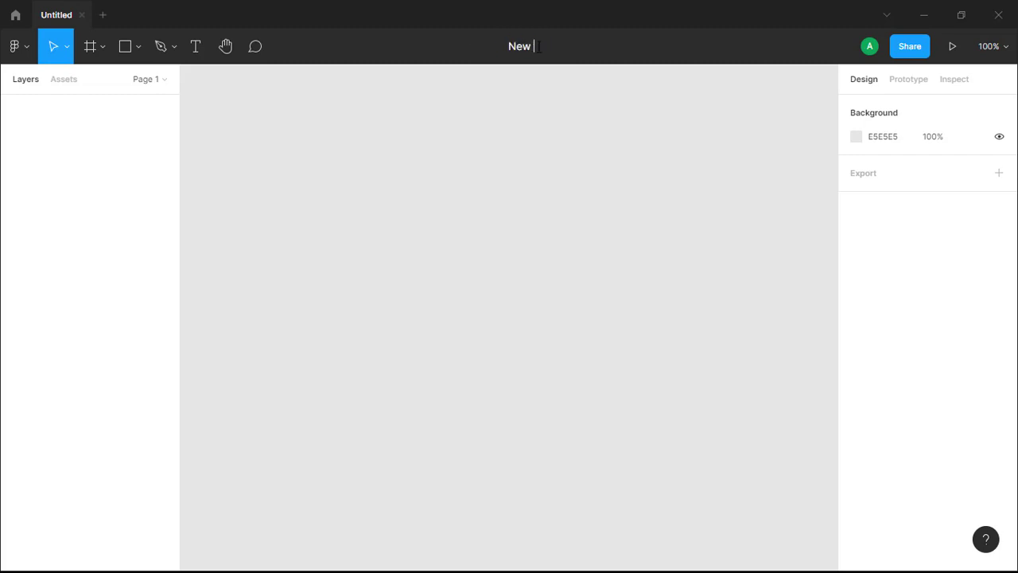
{"action": "type", "text": "Design"}
{"action": "key", "text": "Return"}
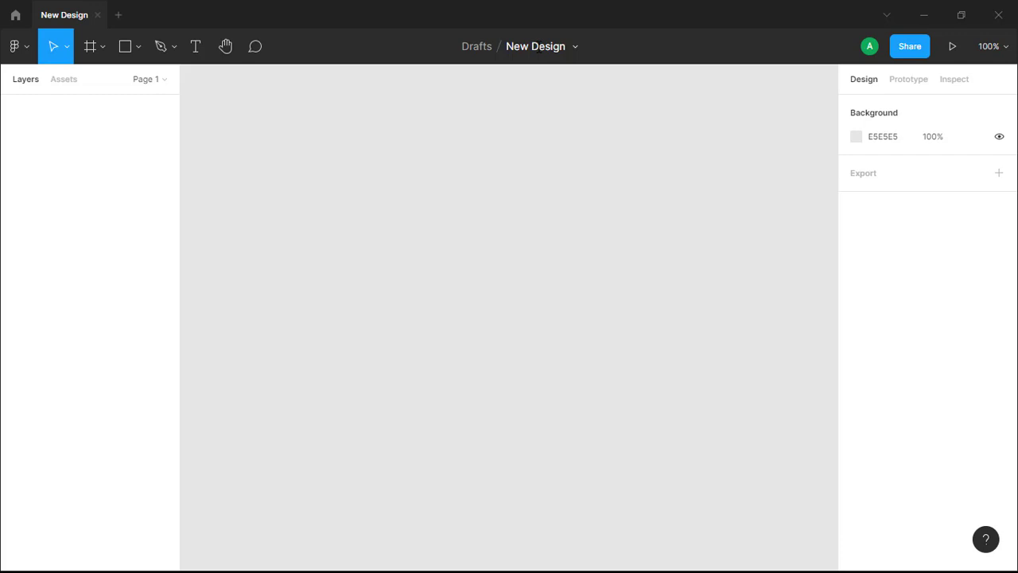
Add a MacBook Pro 14" desktop frame and move it toward the upper left of the canvas.
{"action": "left_click", "coordinate": [92, 47]}
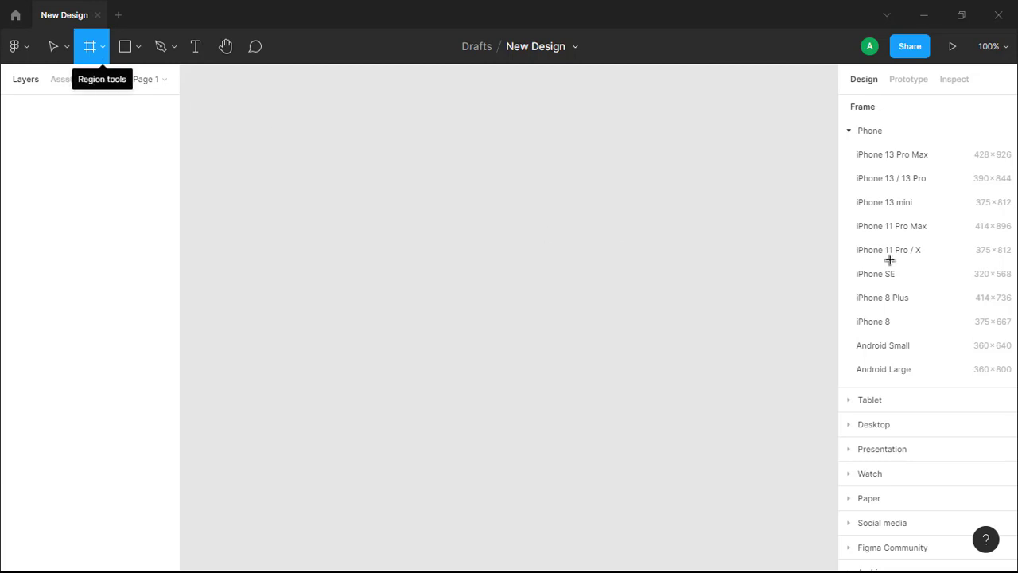
{"action": "left_click", "coordinate": [849, 130]}
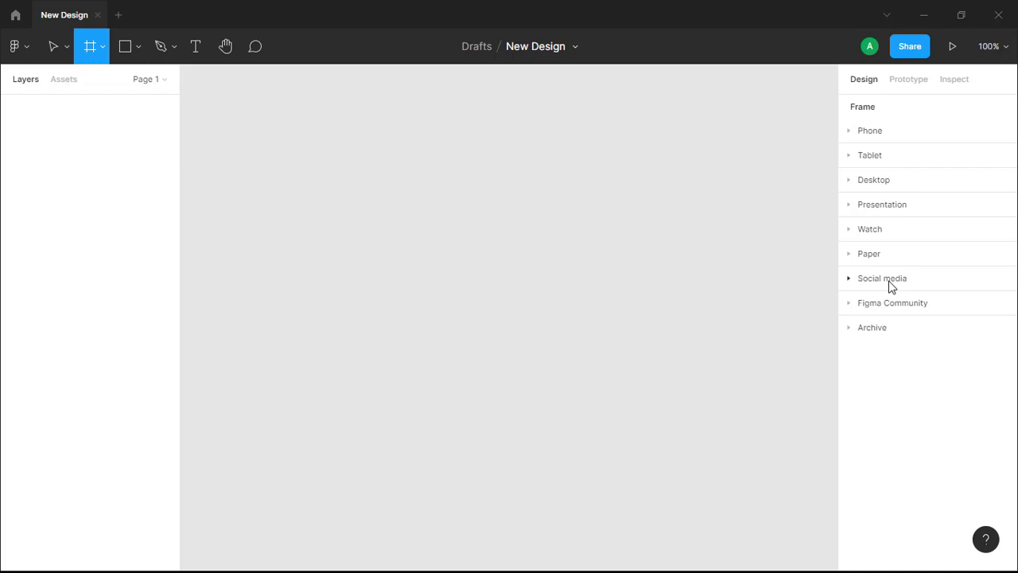
{"action": "left_click", "coordinate": [849, 180]}
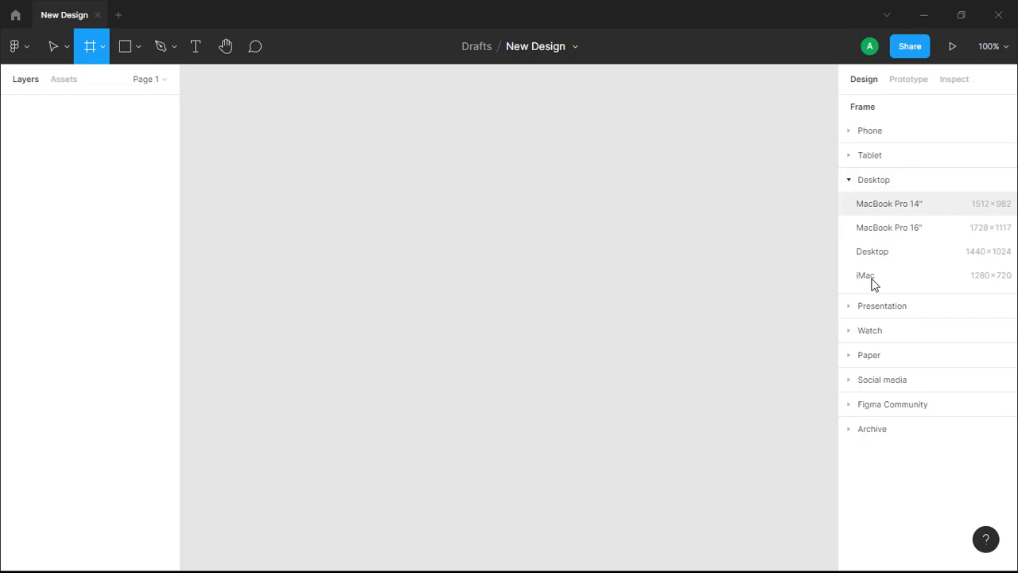
{"action": "left_click", "coordinate": [895, 204]}
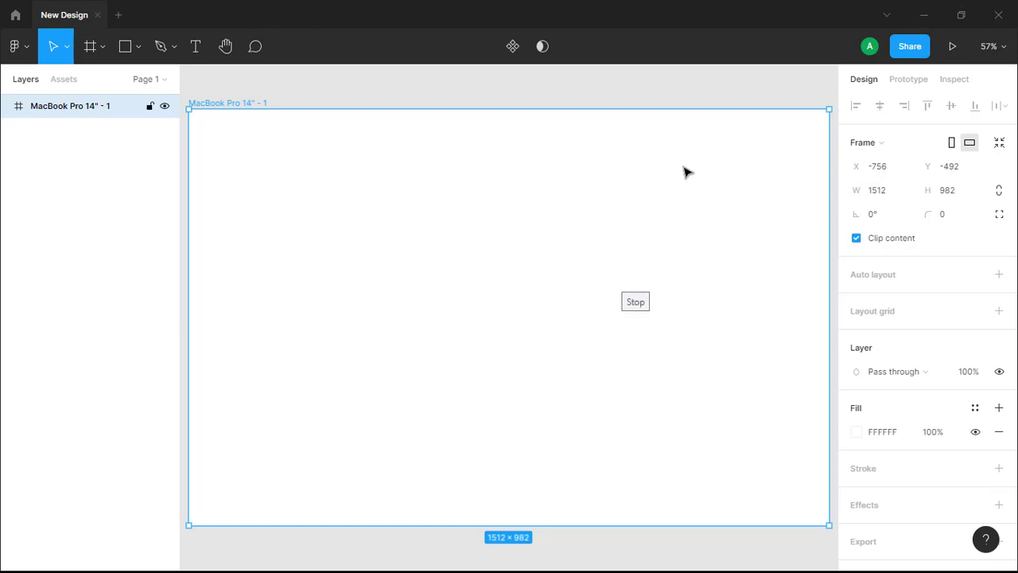
{"action": "scroll", "coordinate": [688, 171], "scroll_direction": "down", "scroll_amount": 3}
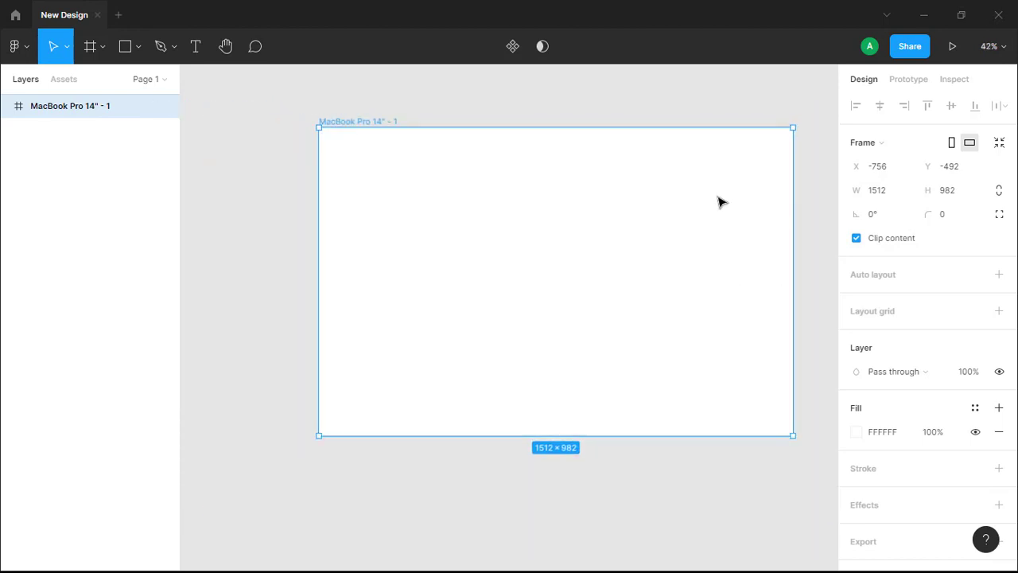
{"action": "left_click_drag", "start_coordinate": [719, 199], "coordinate": [587, 165]}
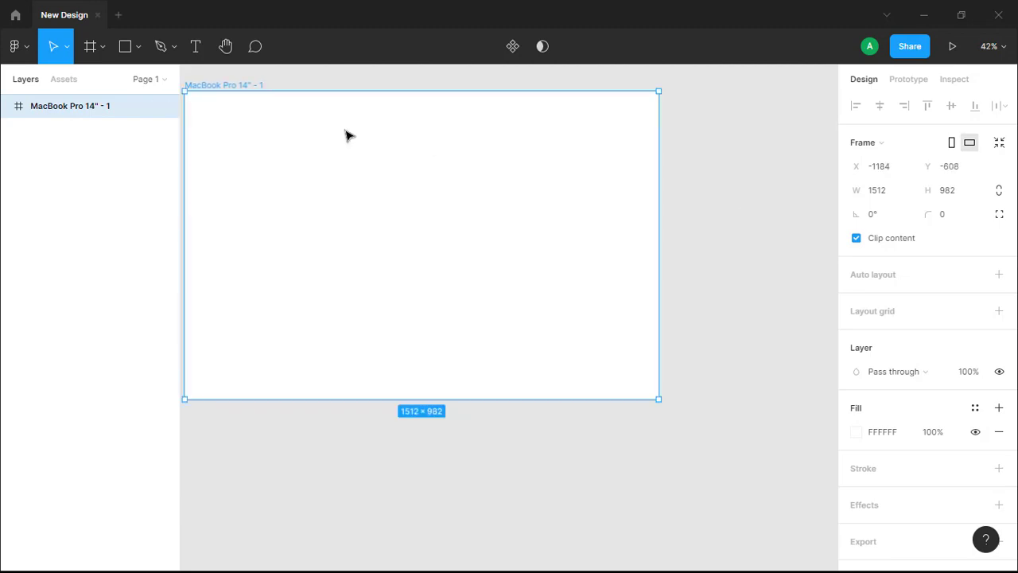
Add an iPhone 13 mini phone frame and move it level with the top of the MacBook frame.
{"action": "left_click", "coordinate": [92, 49]}
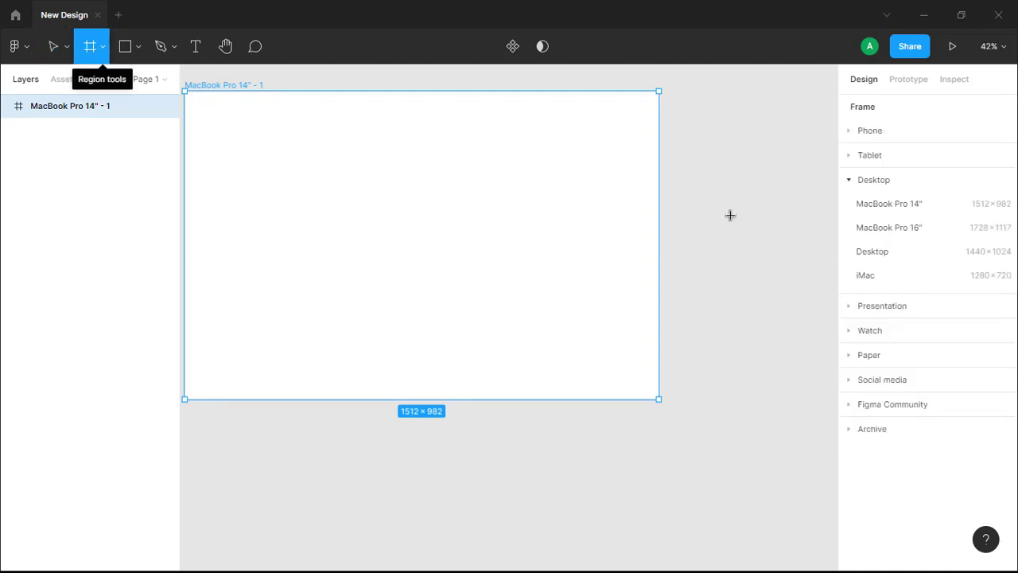
{"action": "left_click", "coordinate": [849, 183]}
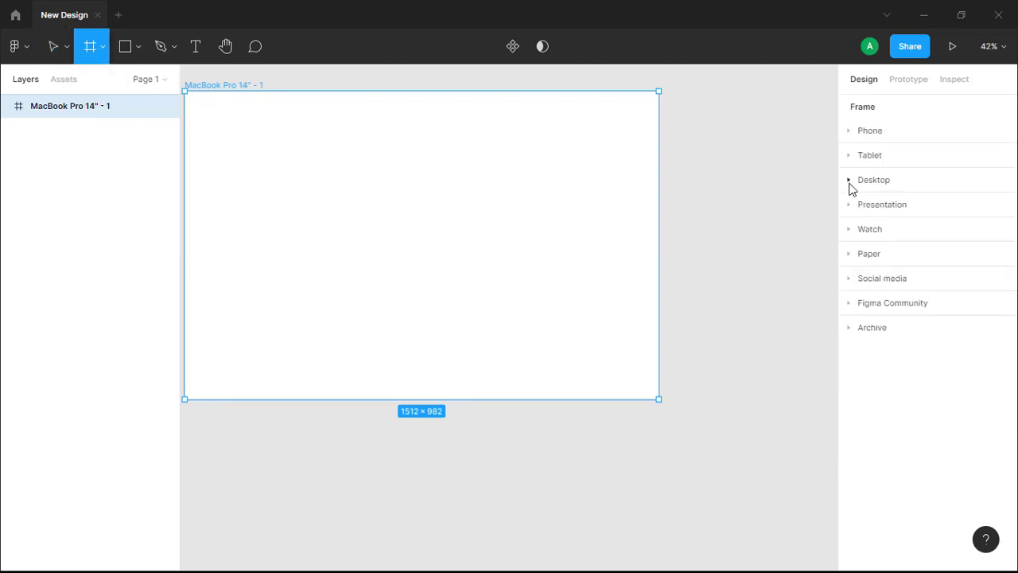
{"action": "left_click", "coordinate": [850, 131]}
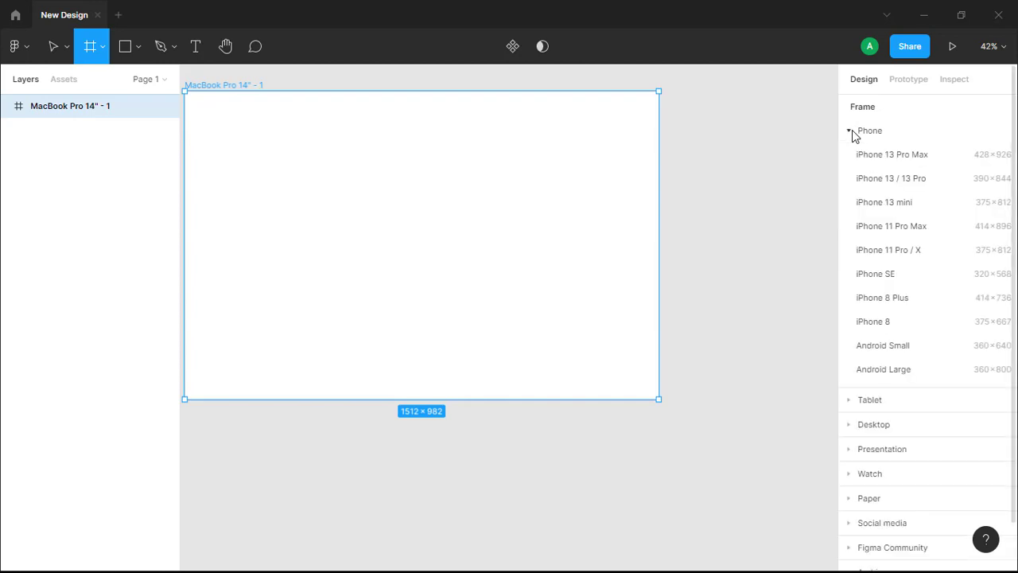
{"action": "left_click", "coordinate": [898, 209]}
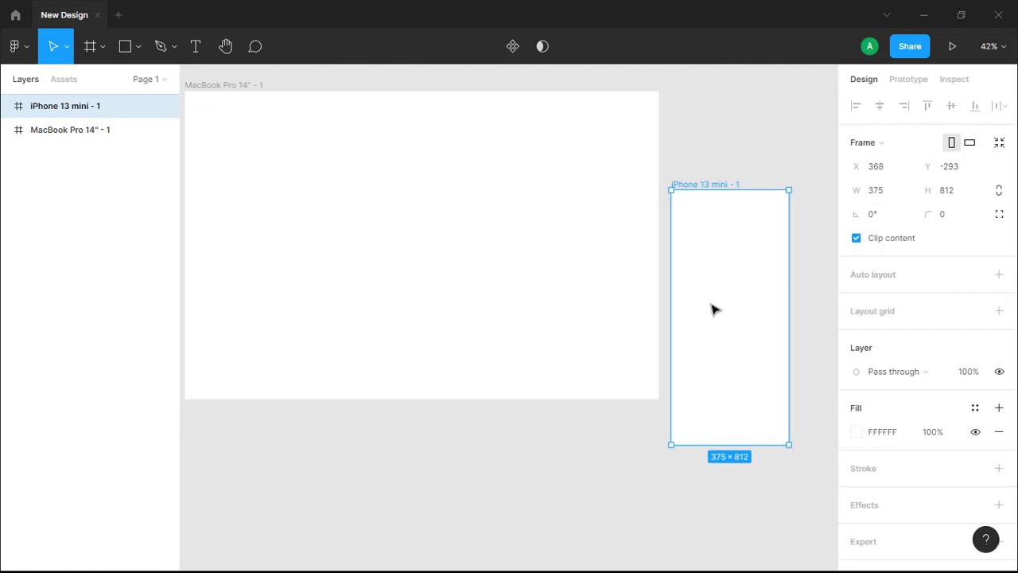
{"action": "left_click_drag", "start_coordinate": [711, 307], "coordinate": [727, 200]}
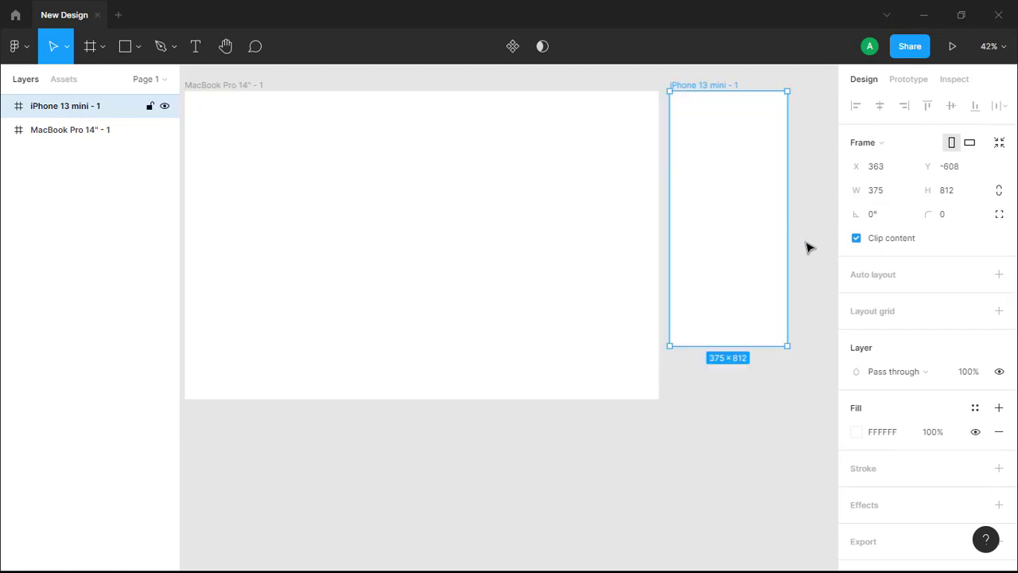
Add an iPad mini 8.3 tablet frame and move it up to align with the other frames.
{"action": "left_click", "coordinate": [89, 50]}
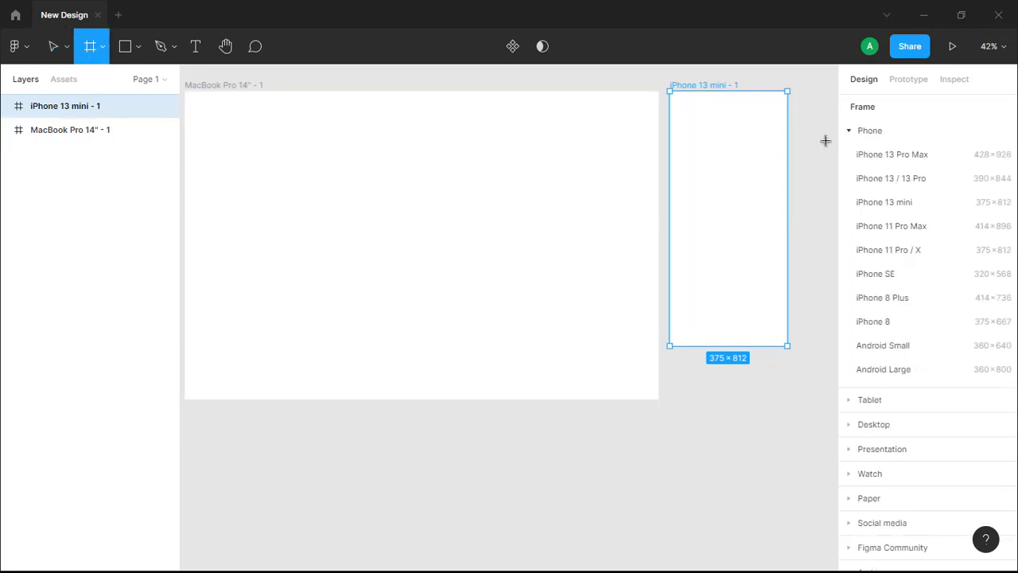
{"action": "left_click", "coordinate": [849, 133]}
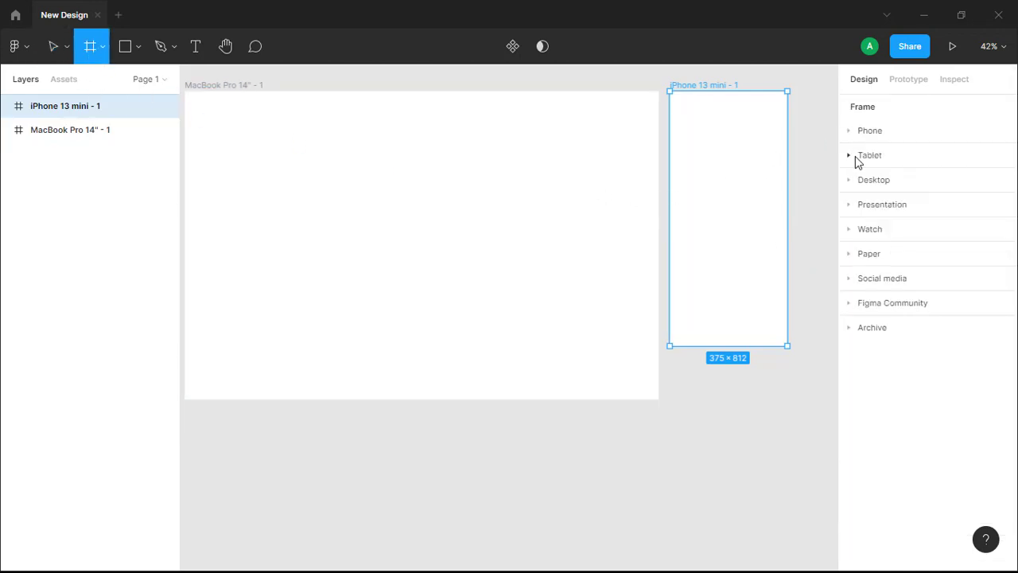
{"action": "left_click", "coordinate": [856, 159]}
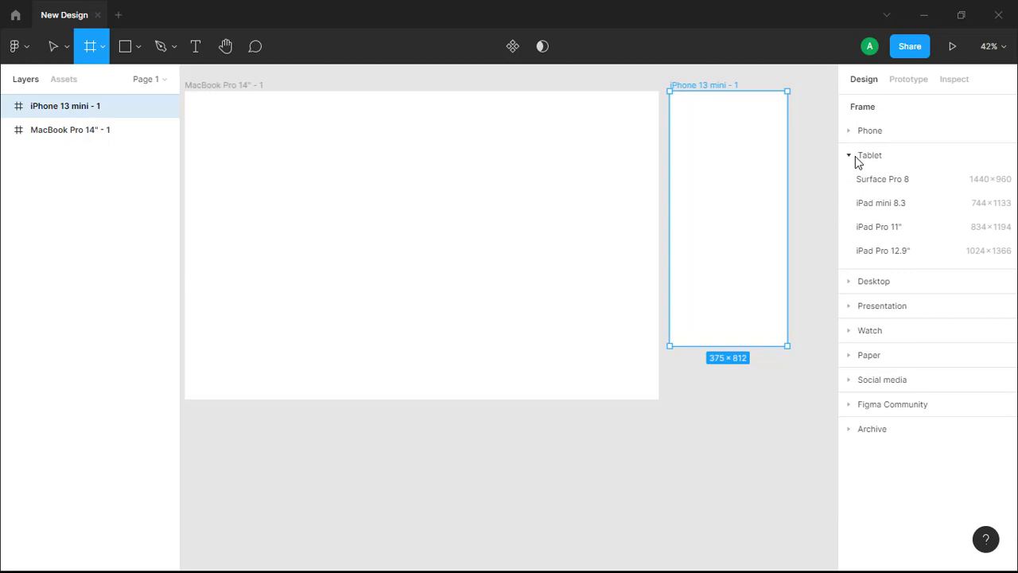
{"action": "left_click", "coordinate": [875, 211]}
{"action": "left_click_drag", "start_coordinate": [750, 297], "coordinate": [750, 262]}
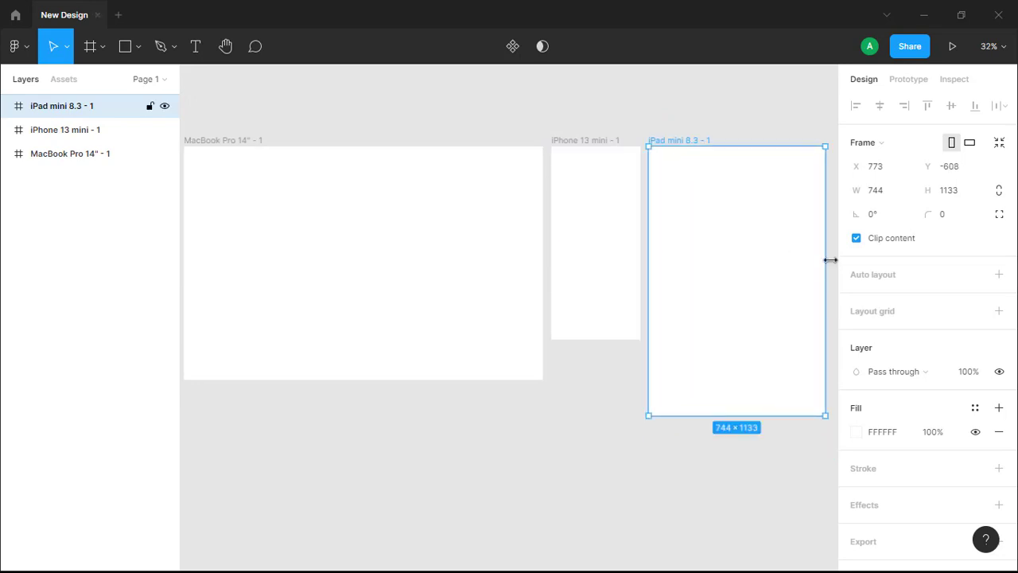
Add an Apple Watch 41mm frame and move it up to align with the other frames.
{"action": "left_click", "coordinate": [88, 46]}
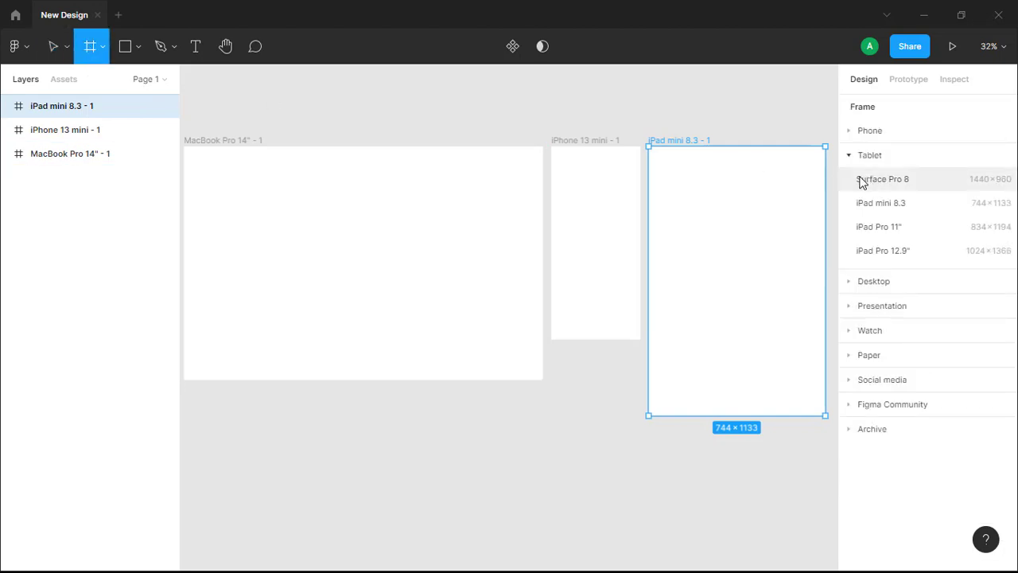
{"action": "left_click", "coordinate": [848, 156]}
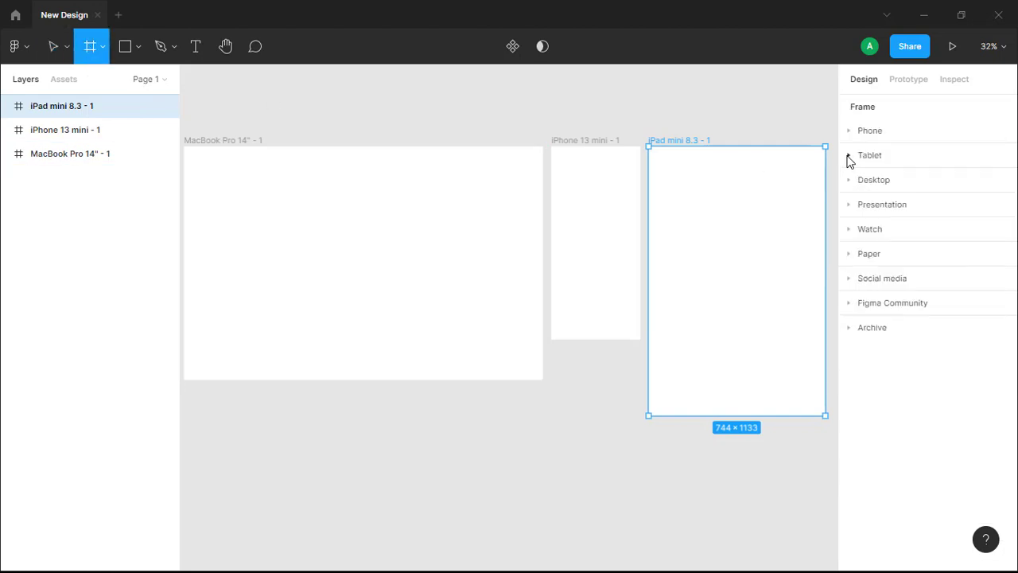
{"action": "left_click", "coordinate": [854, 233]}
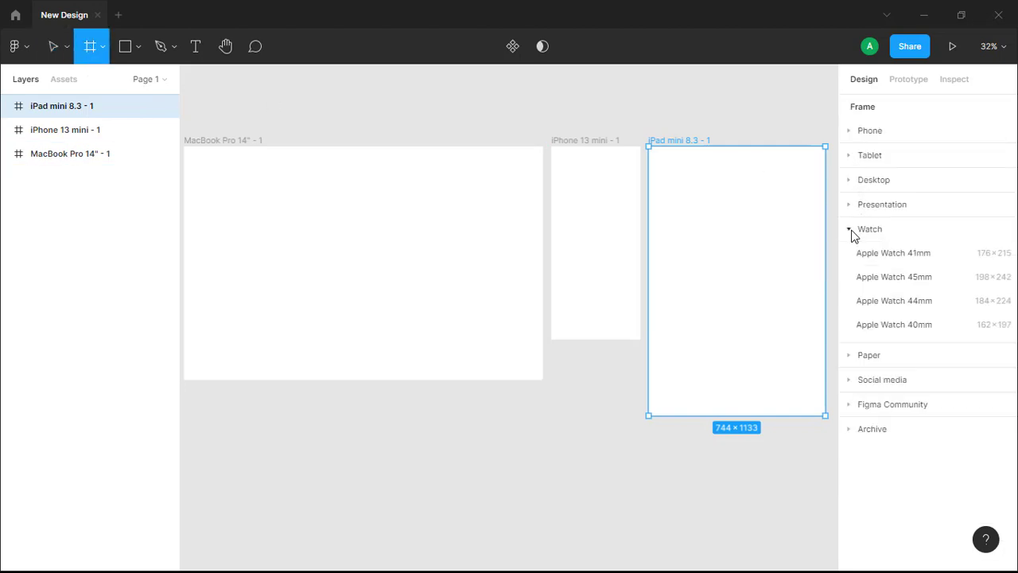
{"action": "left_click", "coordinate": [894, 253]}
{"action": "left_click_drag", "start_coordinate": [809, 327], "coordinate": [811, 194]}
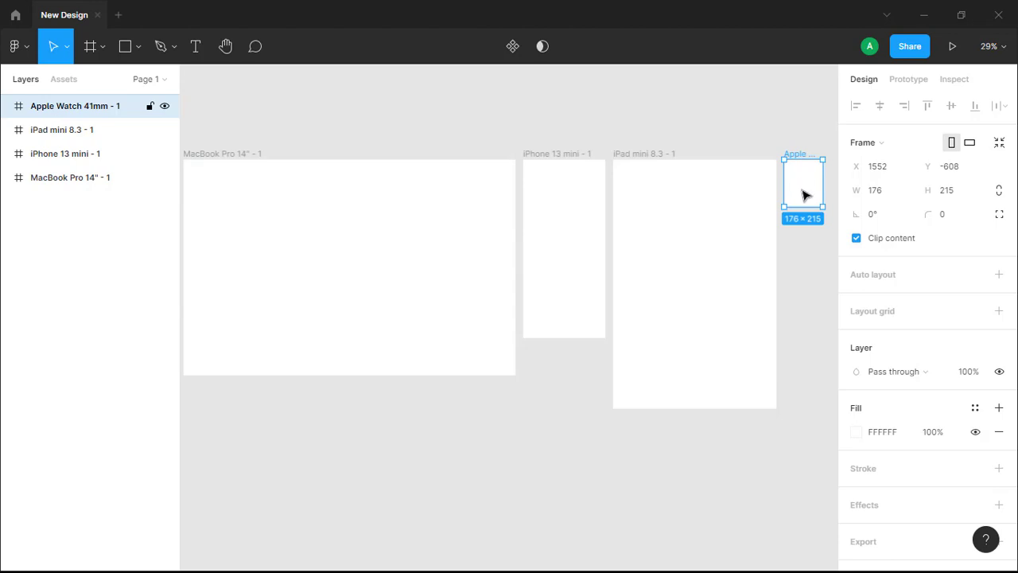
{"action": "left_click", "coordinate": [649, 194]}
{"action": "left_click", "coordinate": [559, 201]}
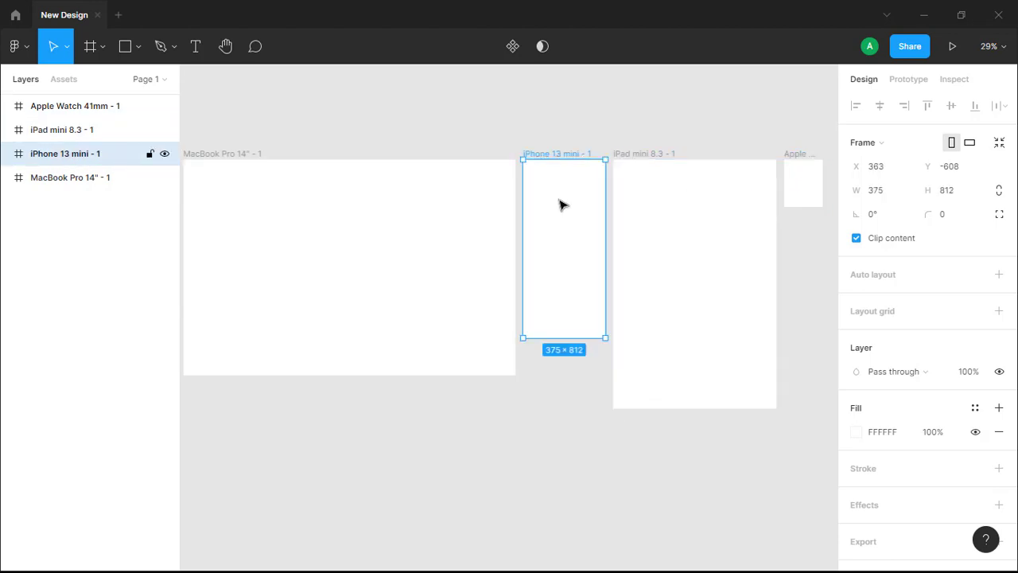
{"action": "left_click", "coordinate": [414, 202]}
{"action": "left_click", "coordinate": [568, 206]}
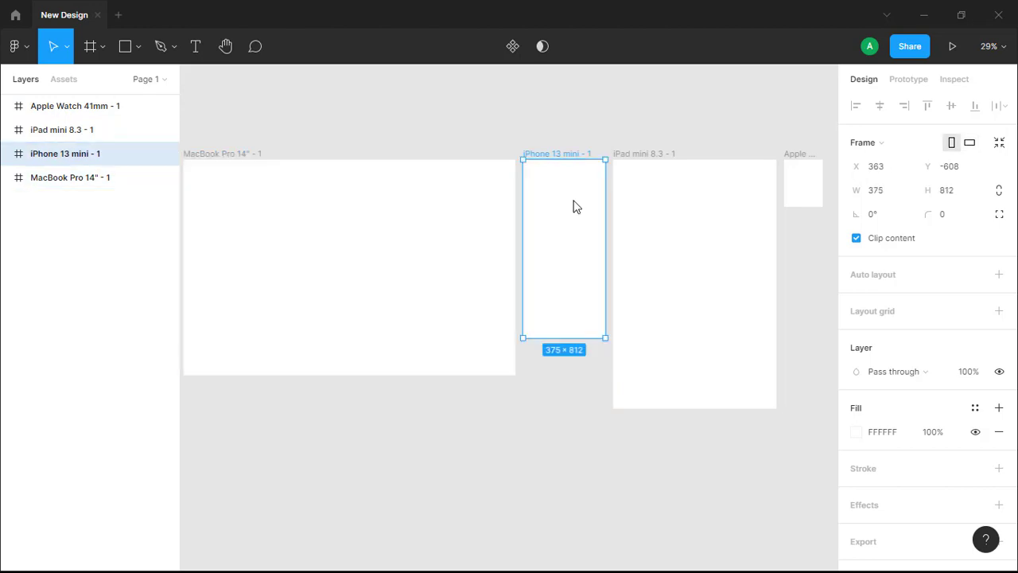
{"action": "left_click", "coordinate": [695, 206]}
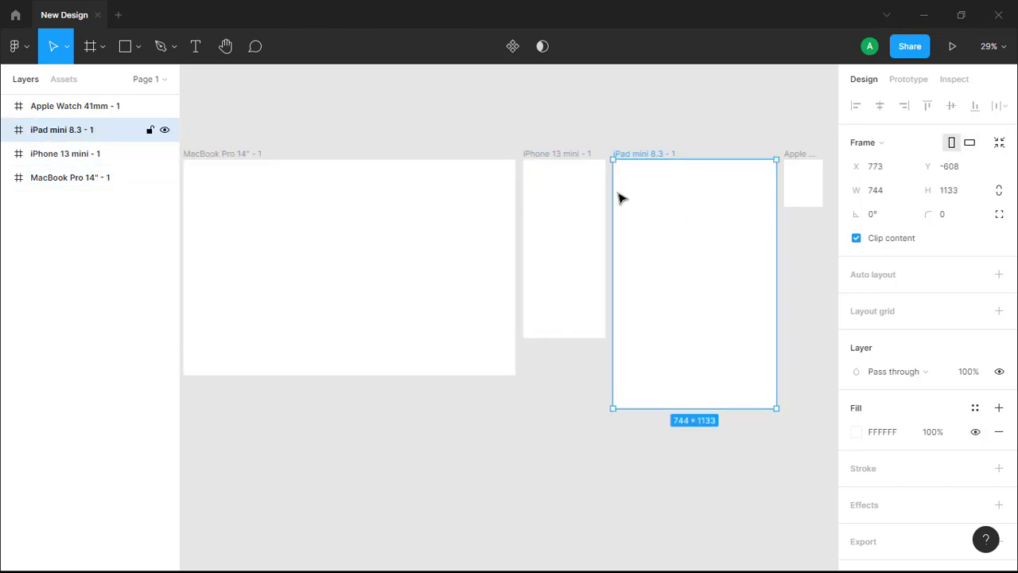
{"action": "scroll", "coordinate": [411, 187], "scroll_direction": "left", "scroll_amount": 3}
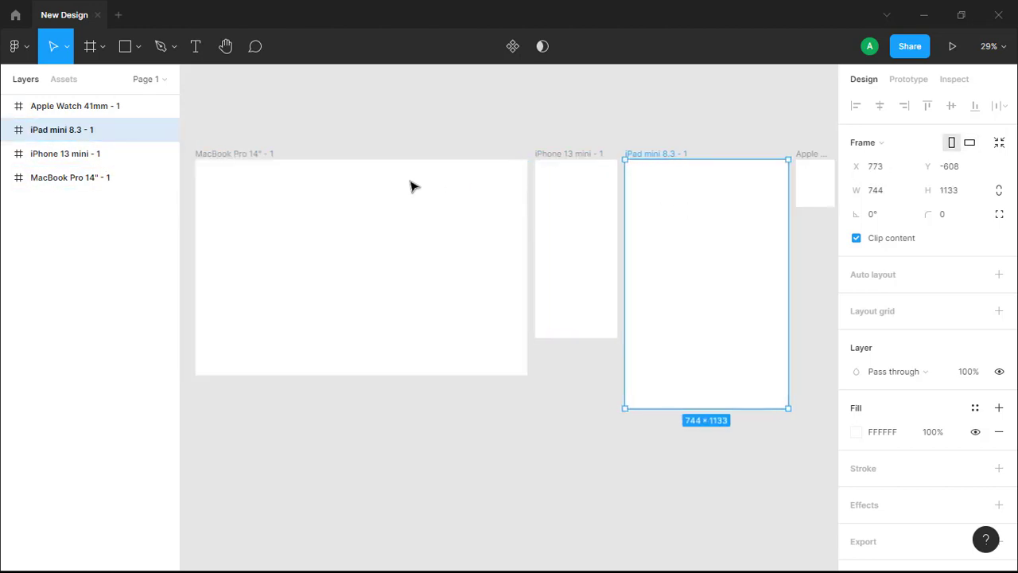
{"action": "left_click", "coordinate": [425, 195], "text": "shift"}
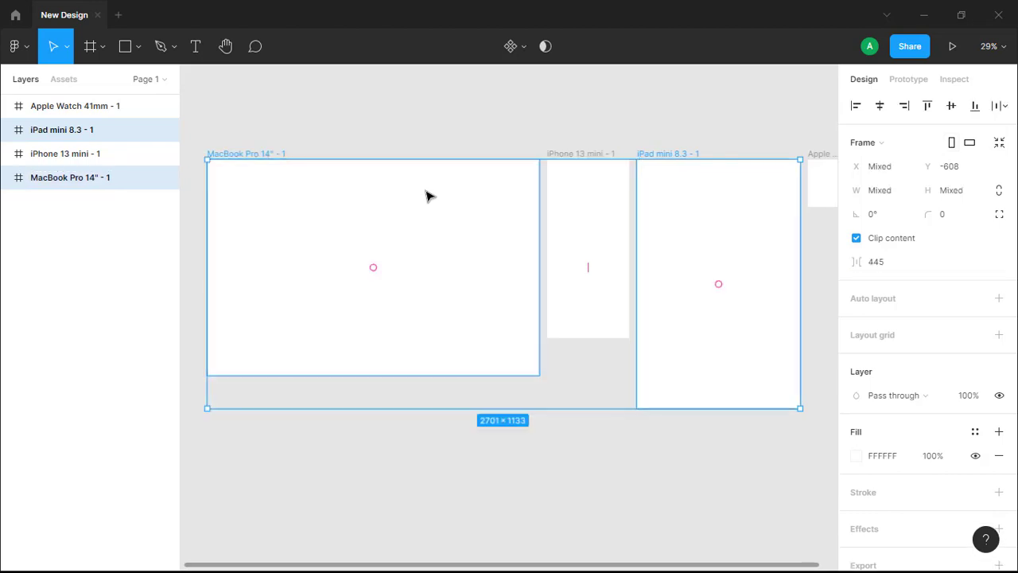
{"action": "left_click", "coordinate": [535, 471]}
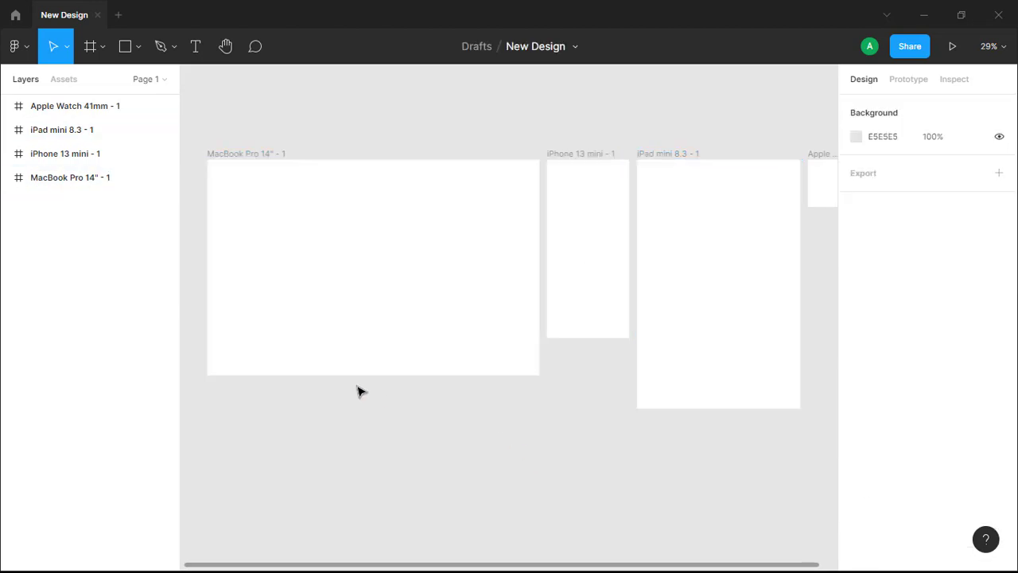
Stretch the MacBook Pro 14" frame downward to a height of about 1677.
{"action": "left_click", "coordinate": [316, 354]}
{"action": "scroll", "coordinate": [317, 353], "scroll_direction": "down", "scroll_amount": 1}
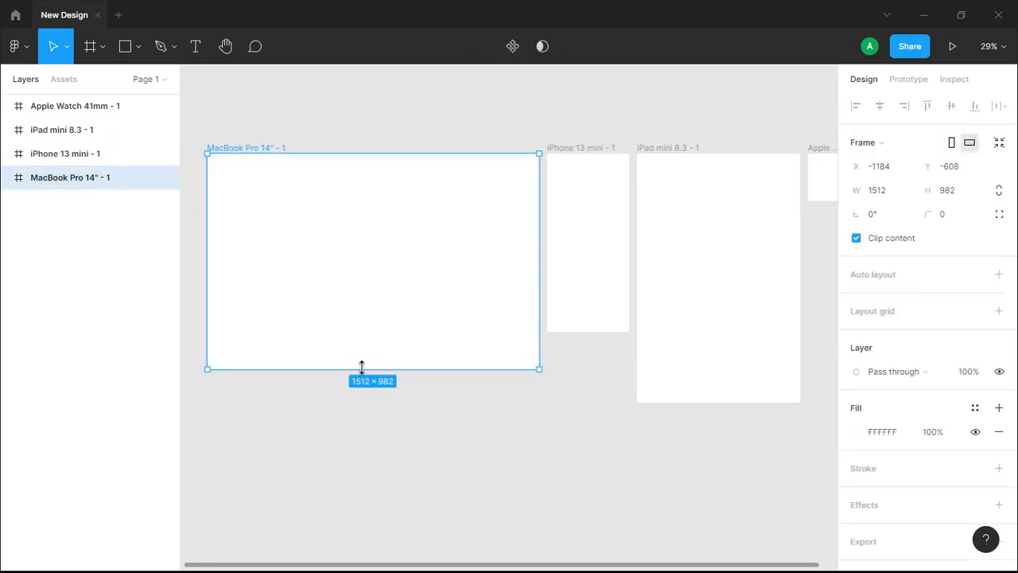
{"action": "left_click_drag", "start_coordinate": [361, 368], "coordinate": [413, 435]}
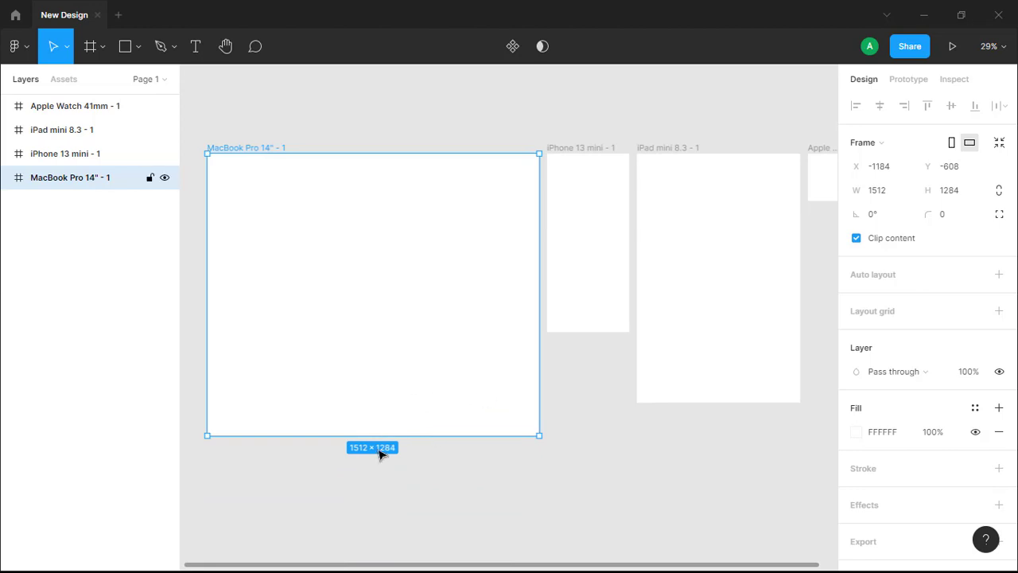
{"action": "left_click_drag", "start_coordinate": [381, 433], "coordinate": [384, 521]}
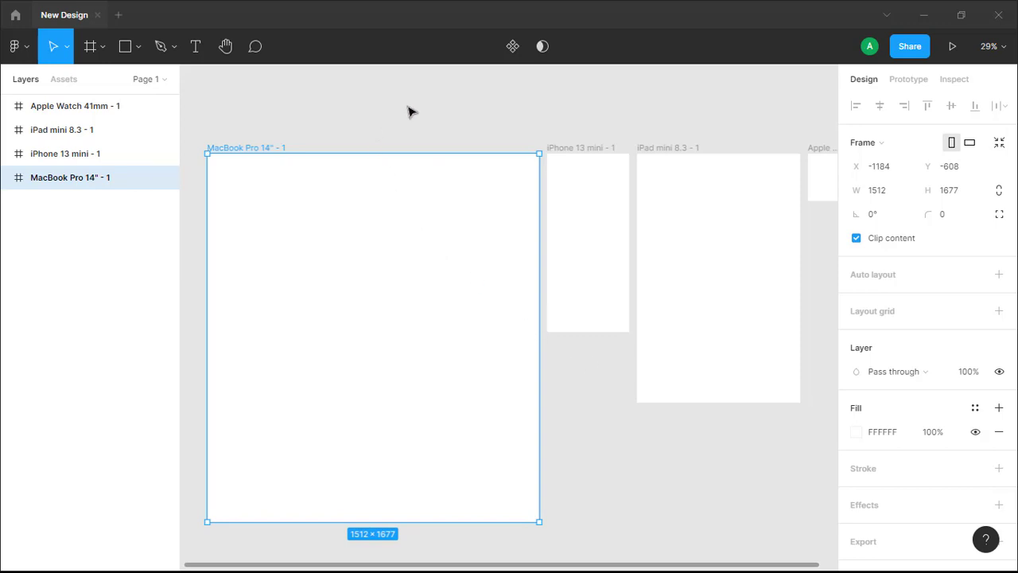
Add a Slide 16:9 presentation frame and align it with the other frames.
{"action": "left_click", "coordinate": [86, 50]}
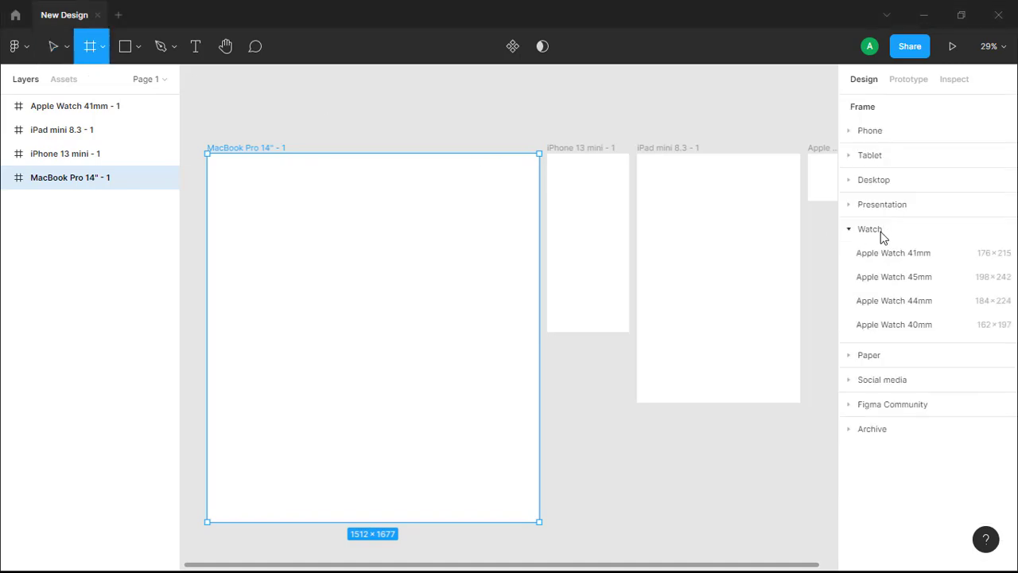
{"action": "left_click", "coordinate": [849, 205]}
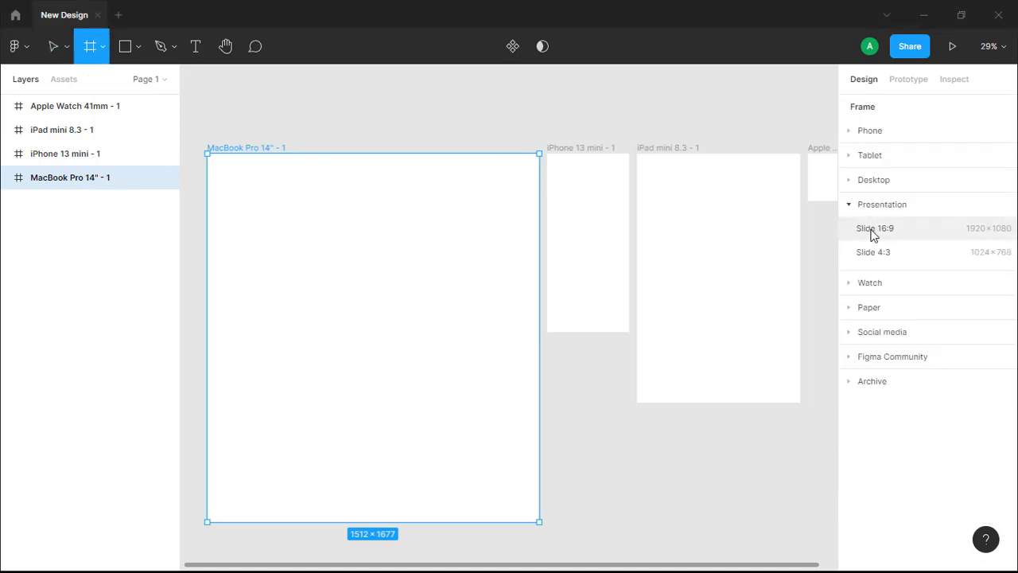
{"action": "left_click", "coordinate": [873, 229]}
{"action": "left_click_drag", "start_coordinate": [727, 321], "coordinate": [733, 287]}
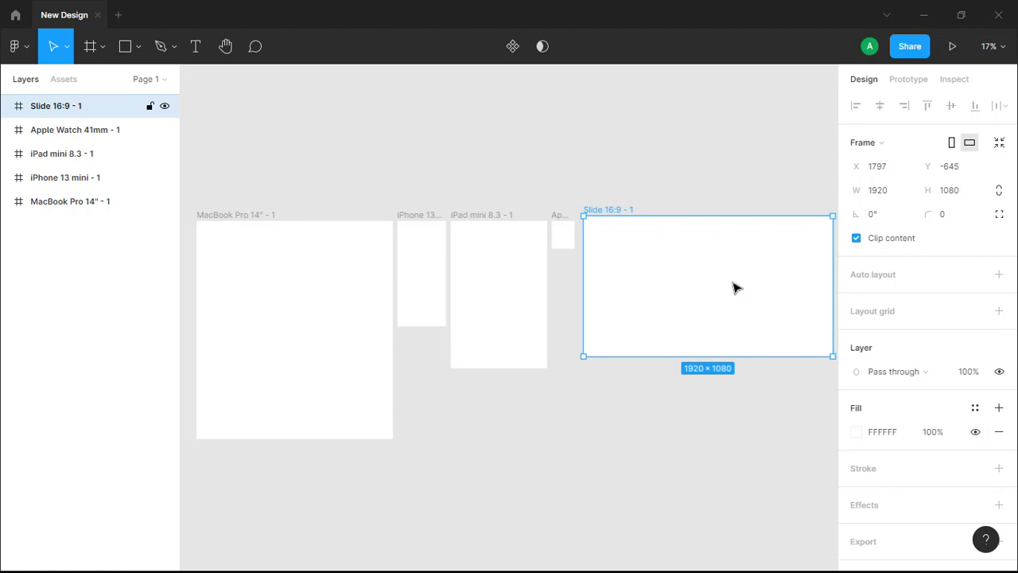